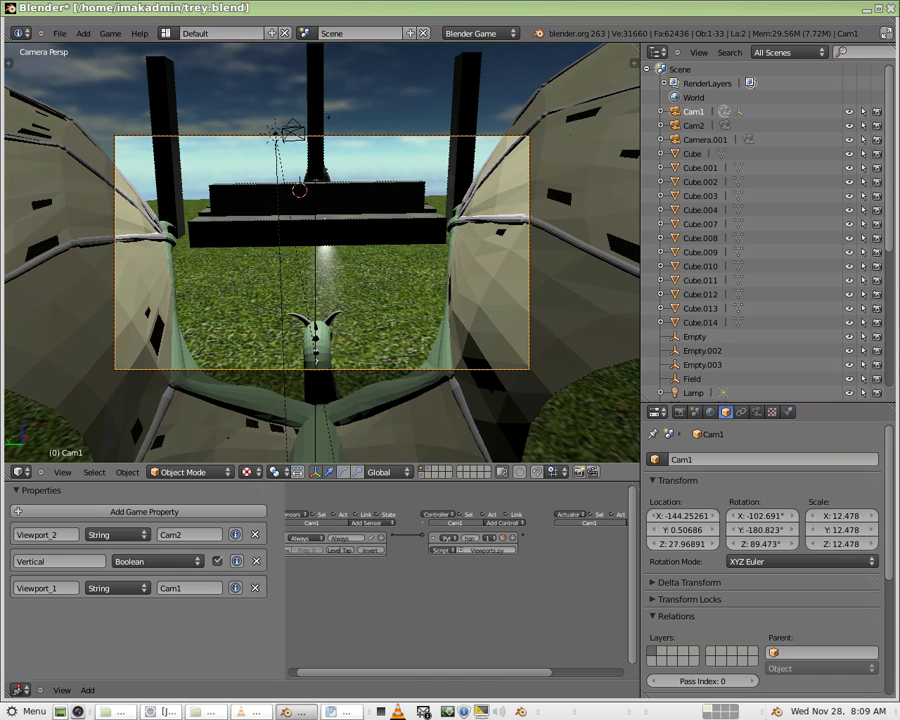
Step: Start the game engine to preview the dragon and wolf camera views side by side
{"action": "key", "text": "p"}
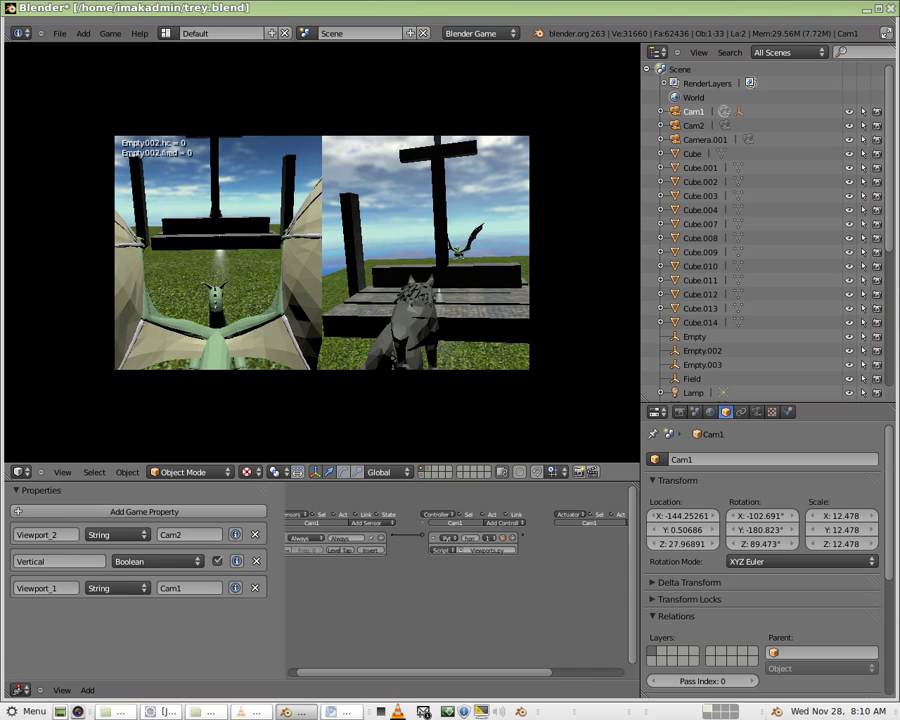
Step: Stop the game, then orbit and zoom the view away from the camera
{"action": "key", "text": "Escape"}
{"action": "middle_click_drag", "start_coordinate": [342, 358], "coordinate": [346, 352]}
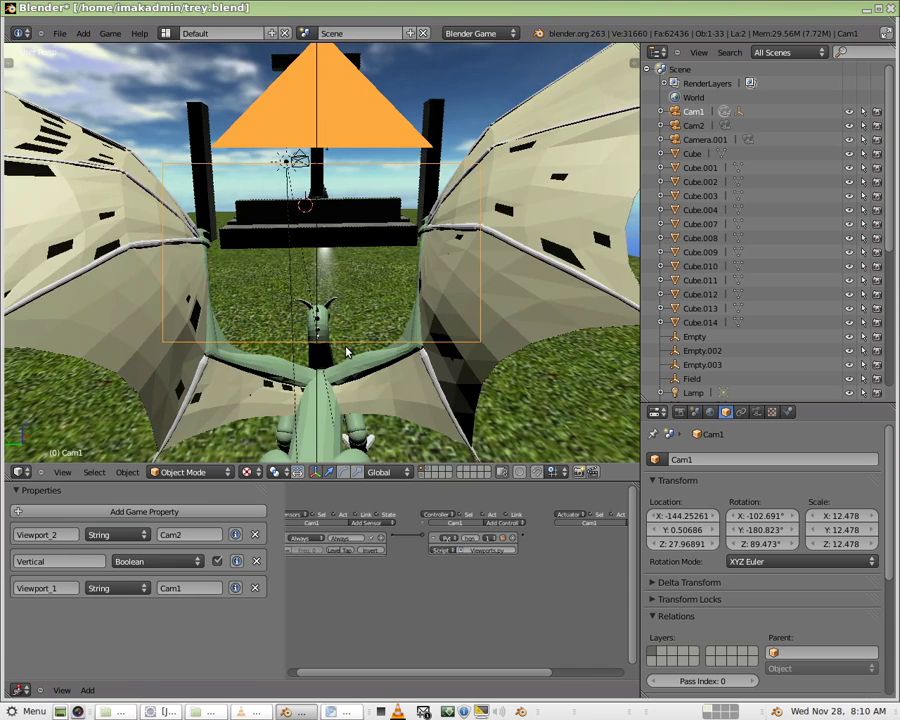
{"action": "scroll", "coordinate": [346, 352], "scroll_direction": "down", "scroll_amount": 2}
{"action": "scroll", "coordinate": [327, 350], "scroll_direction": "down", "scroll_amount": 2}
{"action": "scroll", "coordinate": [327, 348], "scroll_direction": "down", "scroll_amount": 2}
{"action": "scroll", "coordinate": [330, 354], "scroll_direction": "down", "scroll_amount": 2}
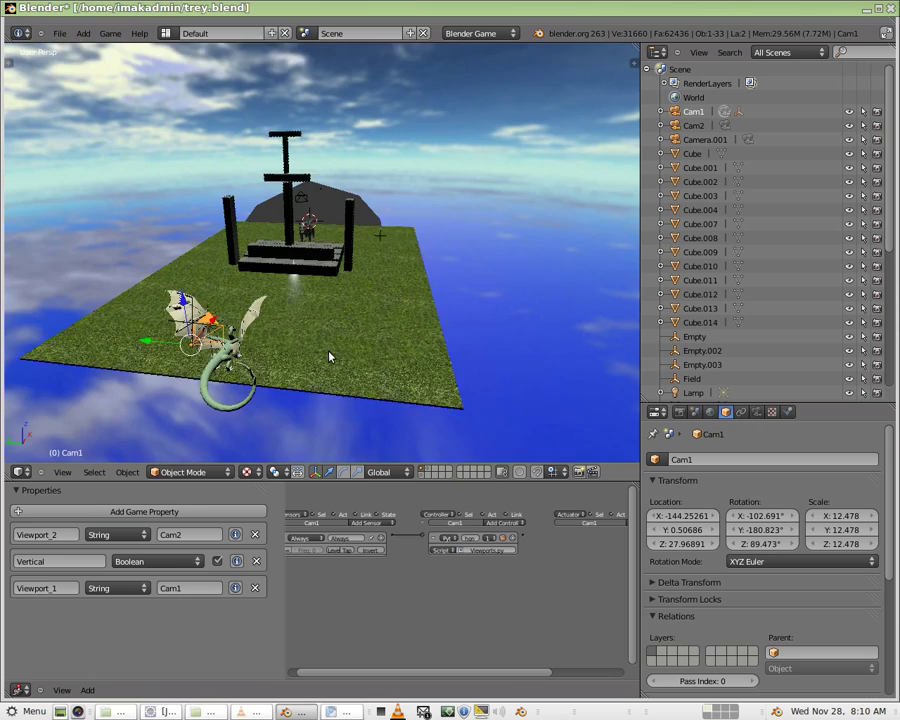
{"action": "scroll", "coordinate": [330, 356], "scroll_direction": "up", "scroll_amount": 1}
{"action": "scroll", "coordinate": [330, 356], "scroll_direction": "up", "scroll_amount": 2}
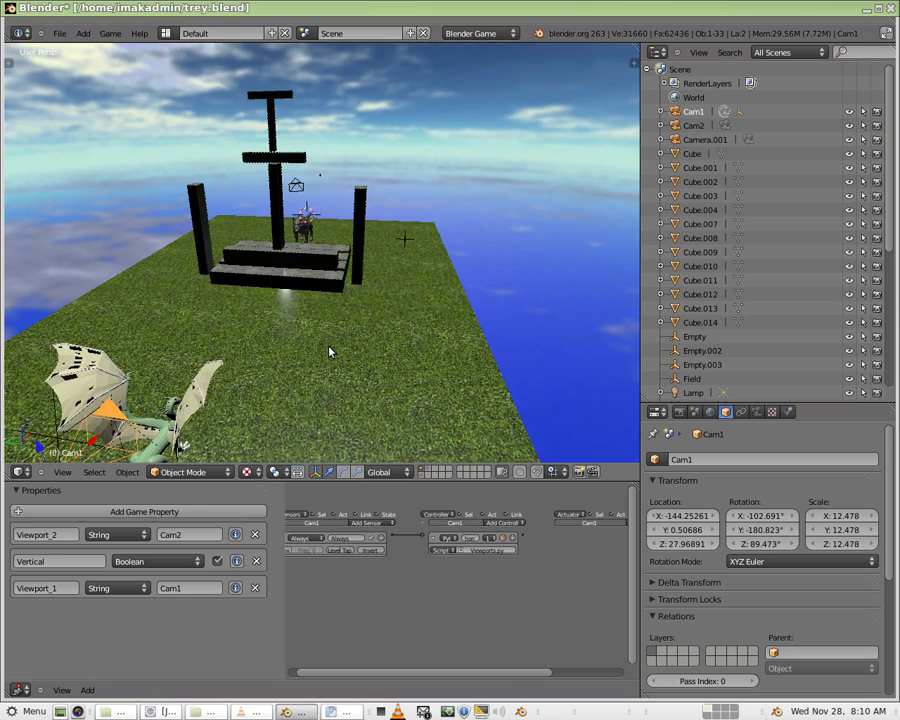
Step: Rotate the view toward the dragon and delete Cam1's Viewport_2, Vertical and Viewport_1 properties
{"action": "key", "text": "KP_4"}
{"action": "key", "text": "KP_4"}
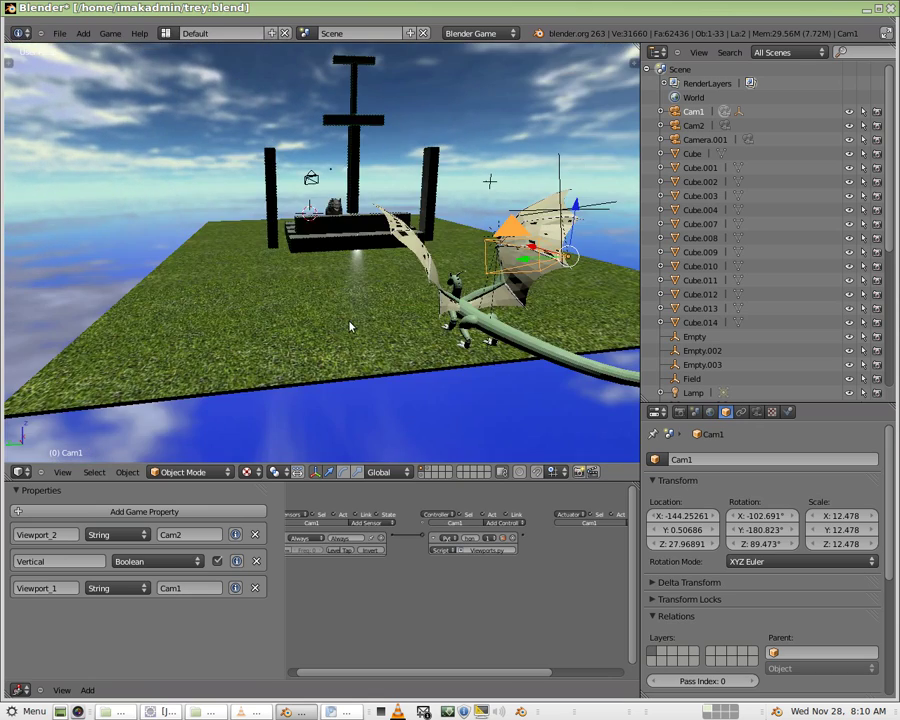
{"action": "key", "text": "KP_6"}
{"action": "key", "text": "KP_6"}
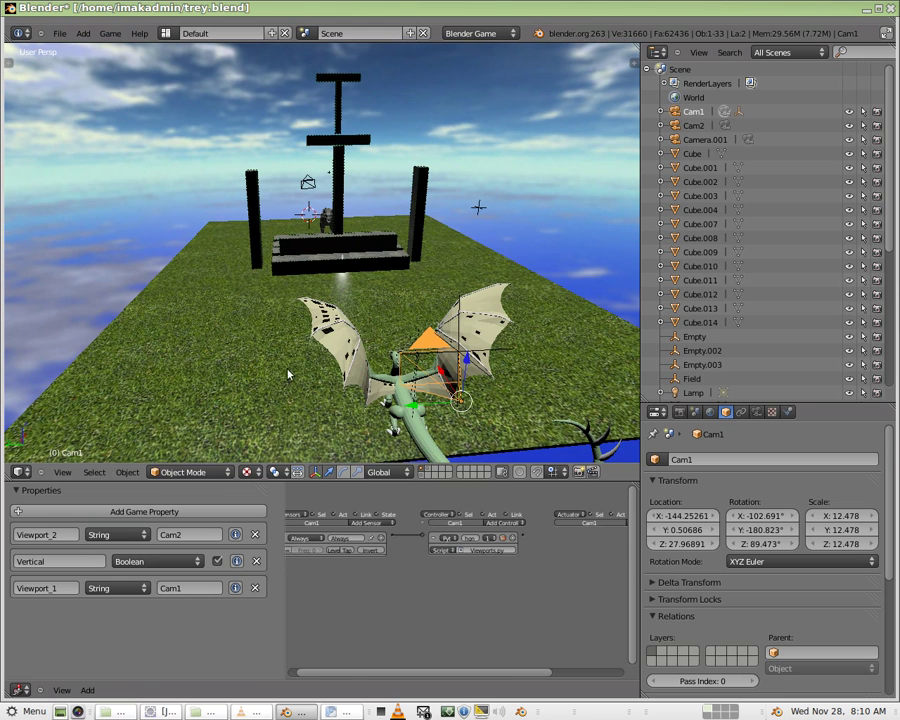
{"action": "left_click", "coordinate": [255, 534]}
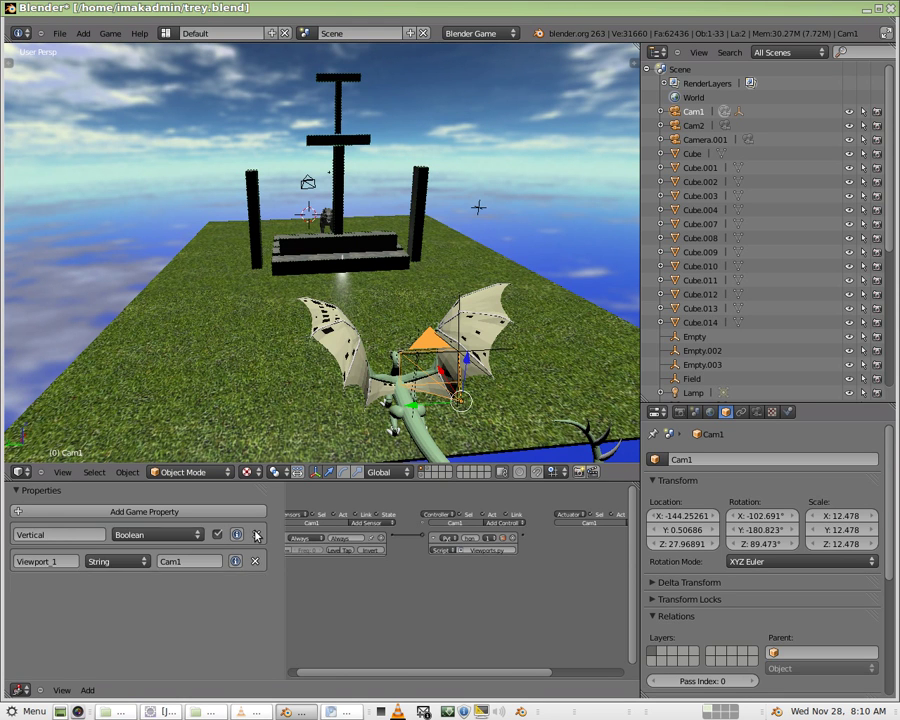
{"action": "left_click", "coordinate": [255, 534]}
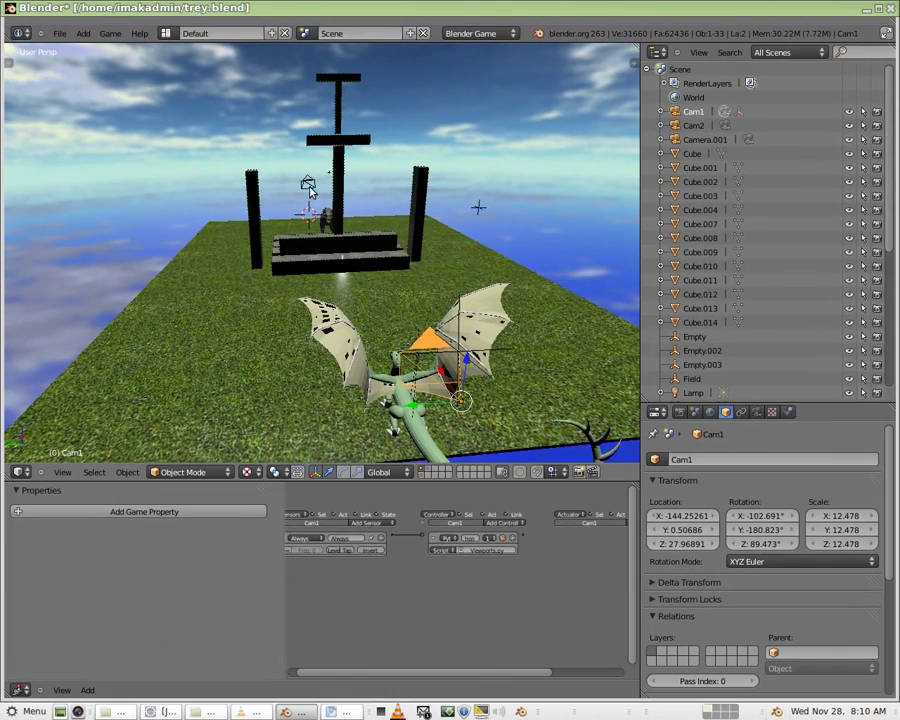
Step: Select Cam2 and orbit the view, noting it has no game properties or logic bricks
{"action": "right_click", "coordinate": [305, 182]}
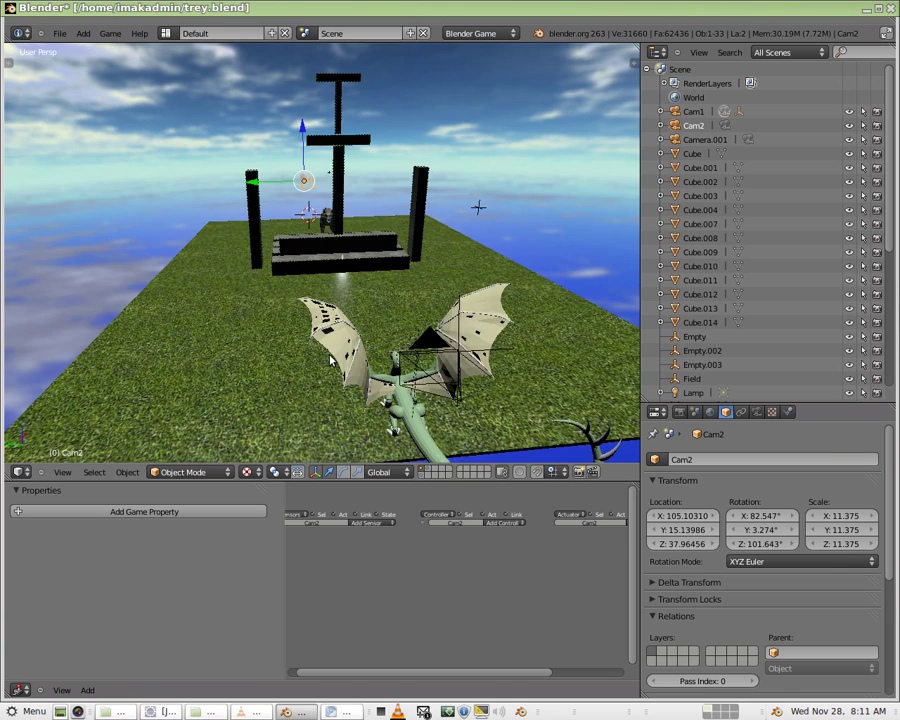
{"action": "mouse_move", "coordinate": [212, 343]}
{"action": "middle_mouse_down"}
{"action": "mouse_move", "coordinate": [331, 347]}
{"action": "mouse_move", "coordinate": [326, 360]}
{"action": "middle_mouse_up"}
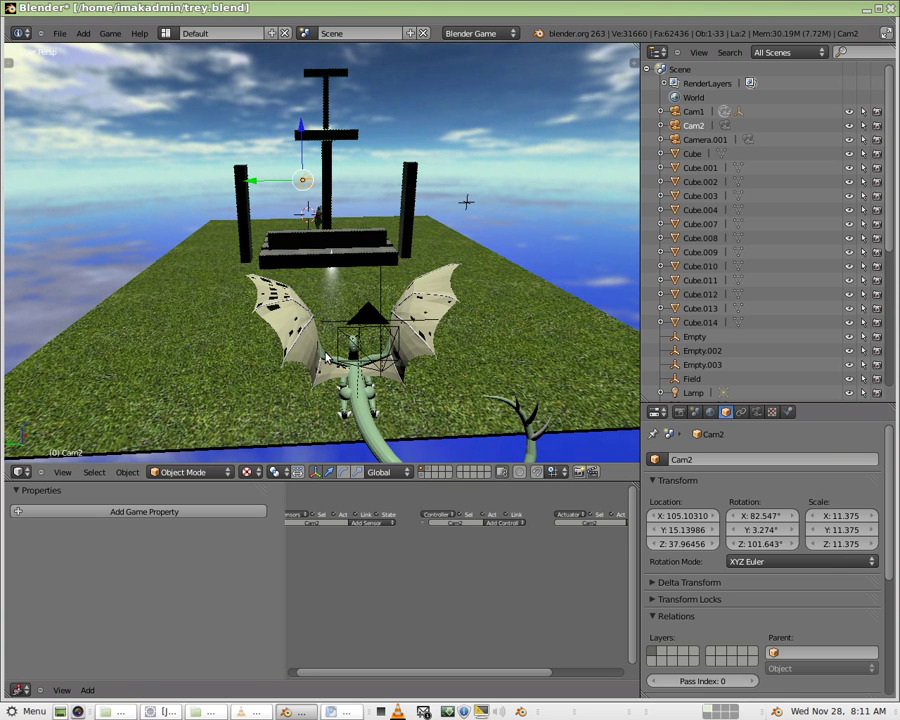
Step: Change the screen layout to Scripting and unlink Viewports.py from the text editor
{"action": "left_click", "coordinate": [166, 33]}
{"action": "left_click", "coordinate": [196, 112]}
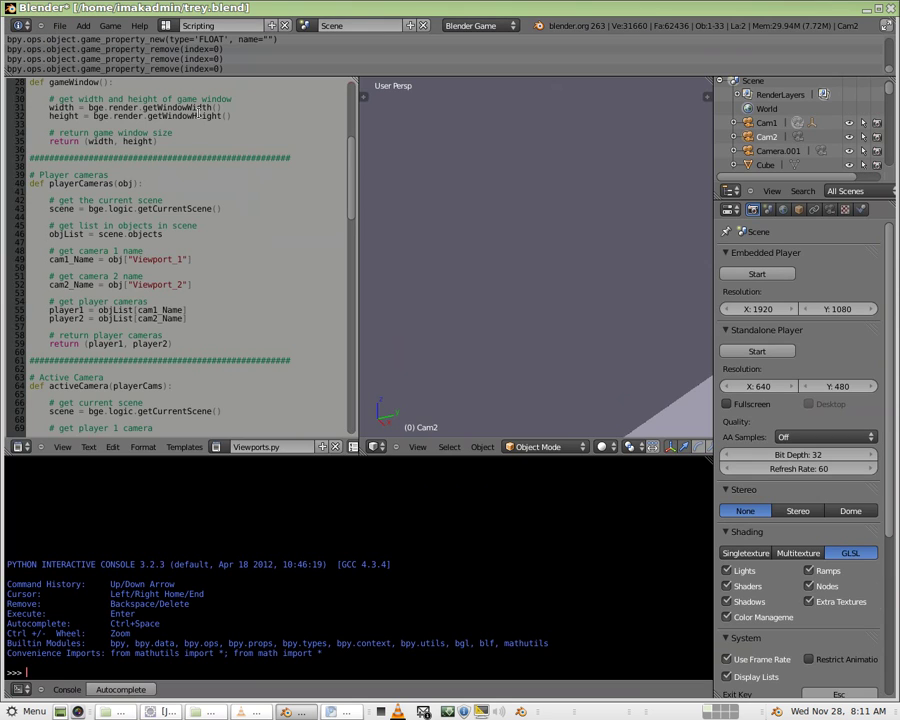
{"action": "left_click", "coordinate": [337, 447]}
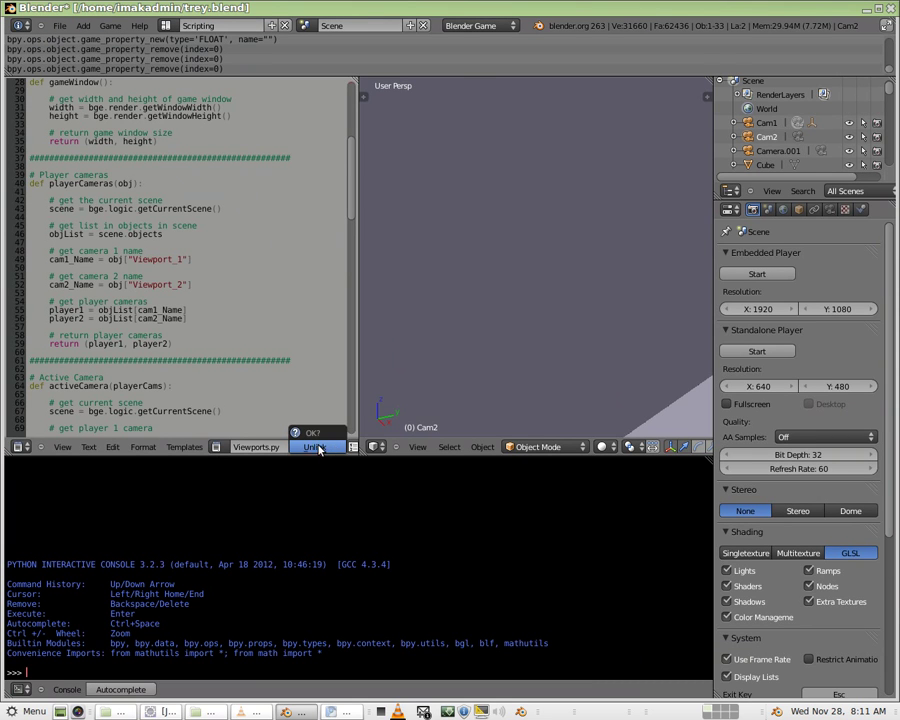
{"action": "left_click", "coordinate": [316, 447]}
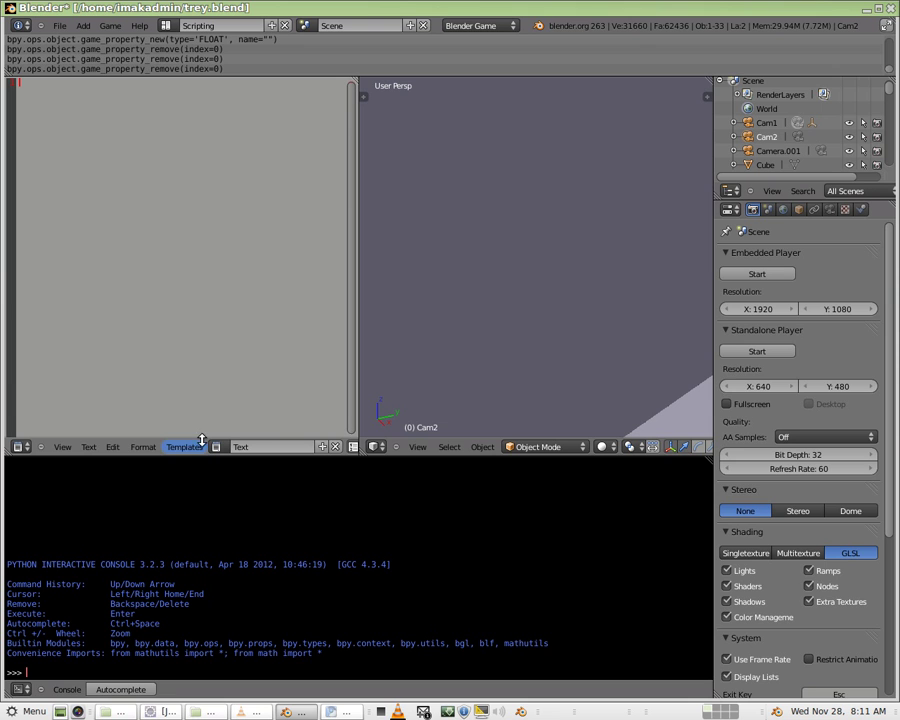
Step: Open Text Block, browse to networkdrives/students/BLENDER_RESOURCES/PYTHON_SCRIPTS and select Viewports.py
{"action": "left_click", "coordinate": [92, 449]}
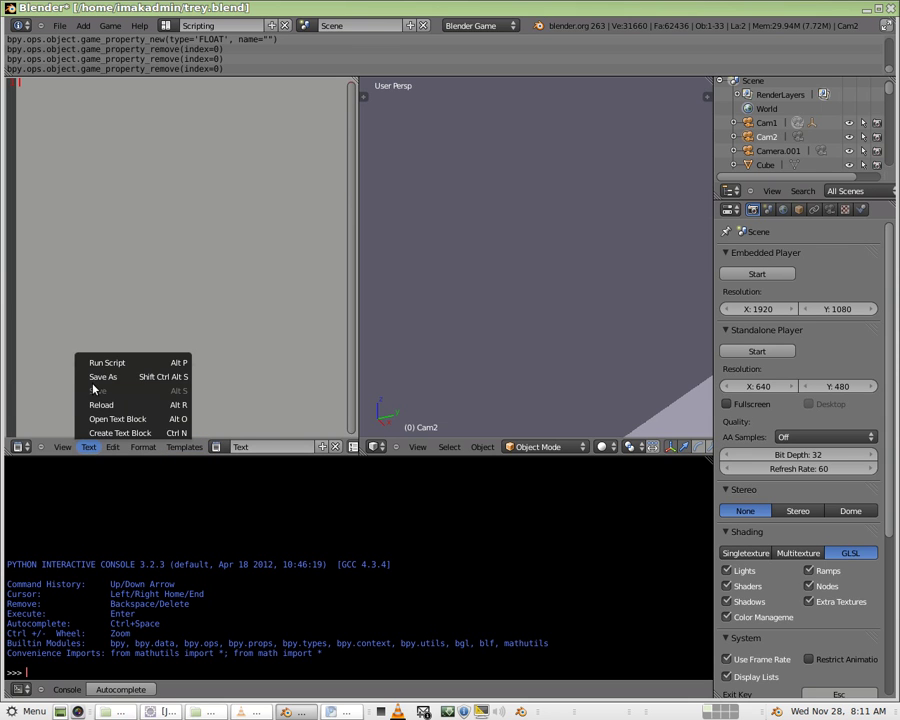
{"action": "left_click", "coordinate": [114, 420]}
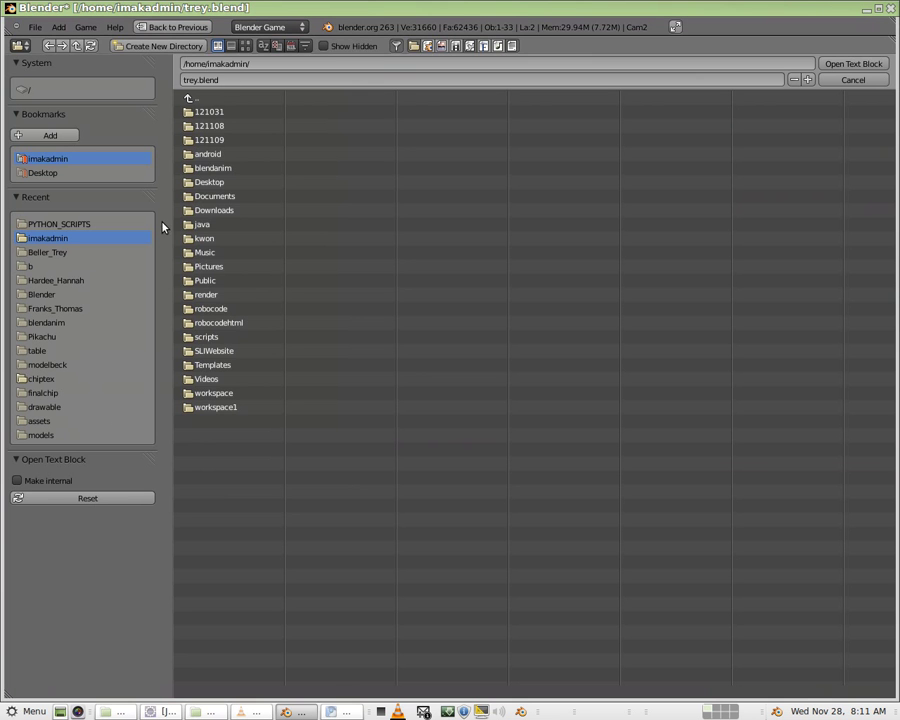
{"action": "left_click", "coordinate": [190, 101]}
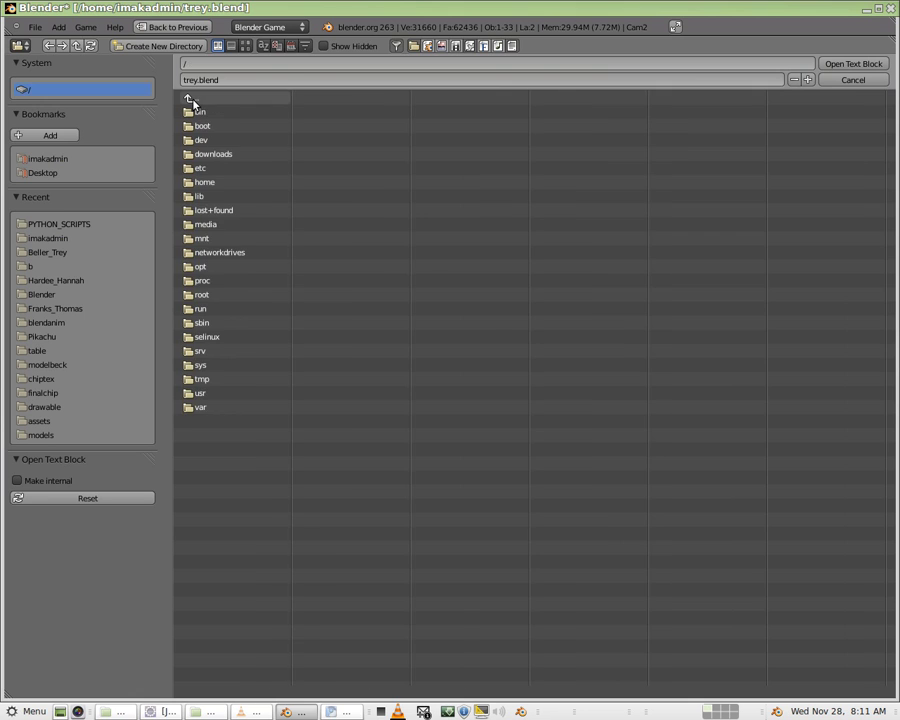
{"action": "left_click", "coordinate": [215, 255]}
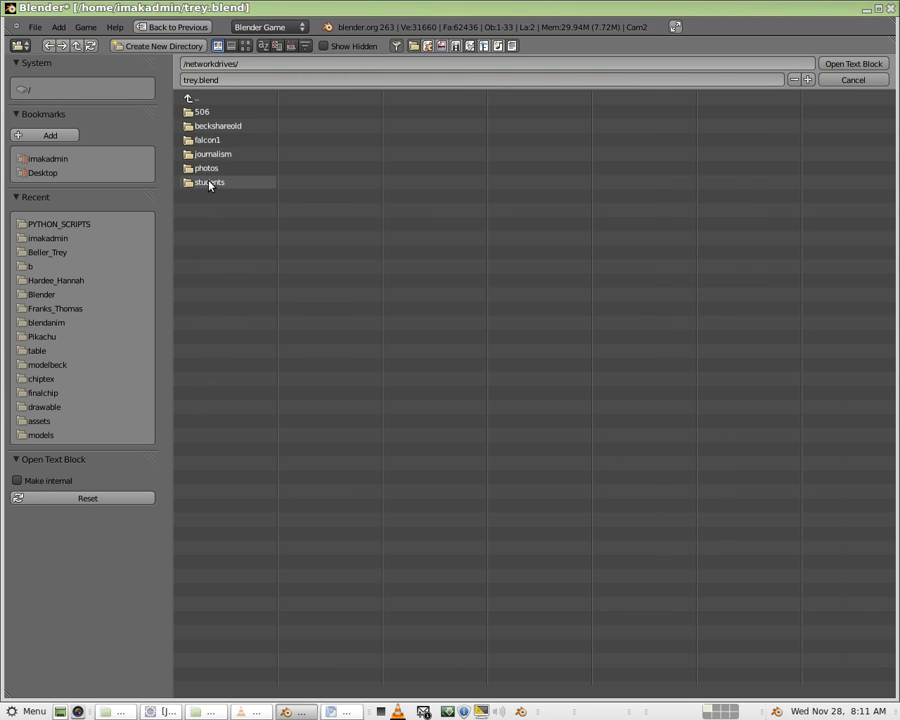
{"action": "left_click", "coordinate": [213, 185]}
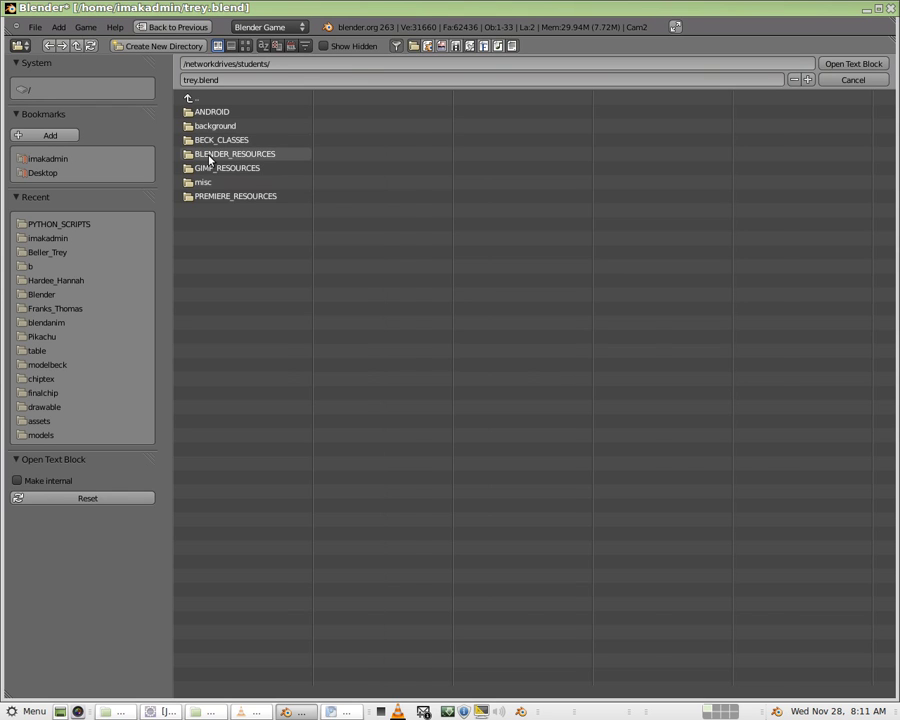
{"action": "left_click", "coordinate": [209, 155]}
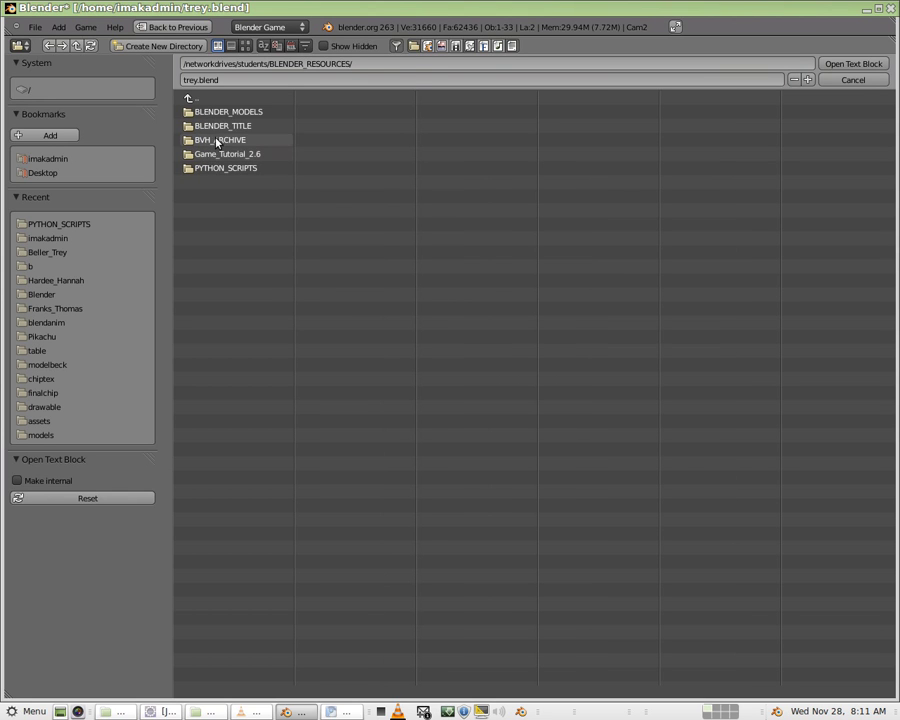
{"action": "left_click", "coordinate": [216, 169]}
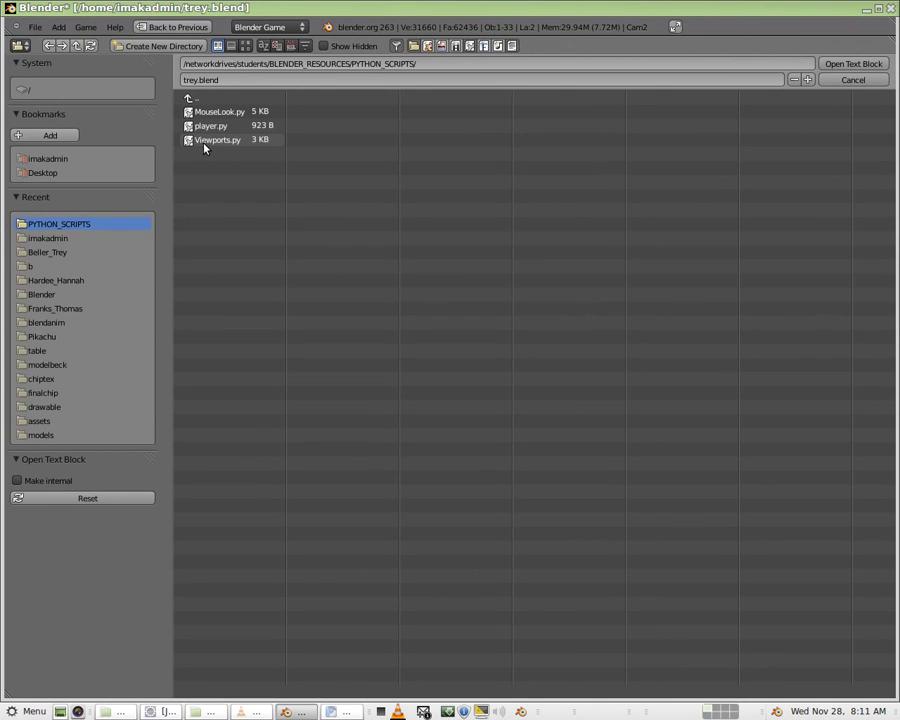
{"action": "left_click", "coordinate": [205, 142]}
Step: Load Viewports.py, switch back to the Default layout and select Cam1
{"action": "left_click", "coordinate": [845, 66]}
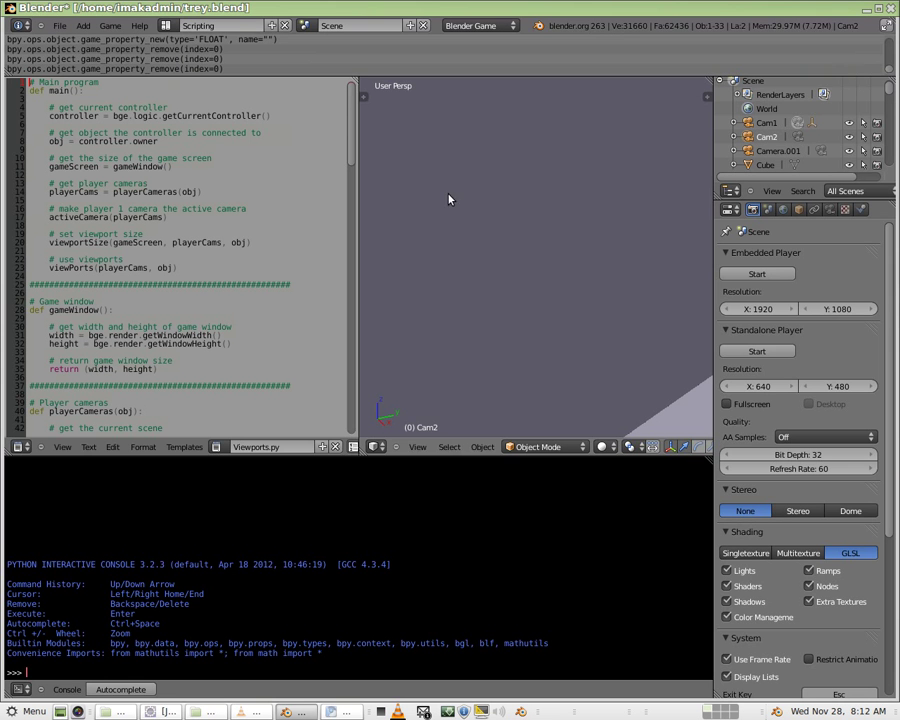
{"action": "left_click", "coordinate": [167, 27]}
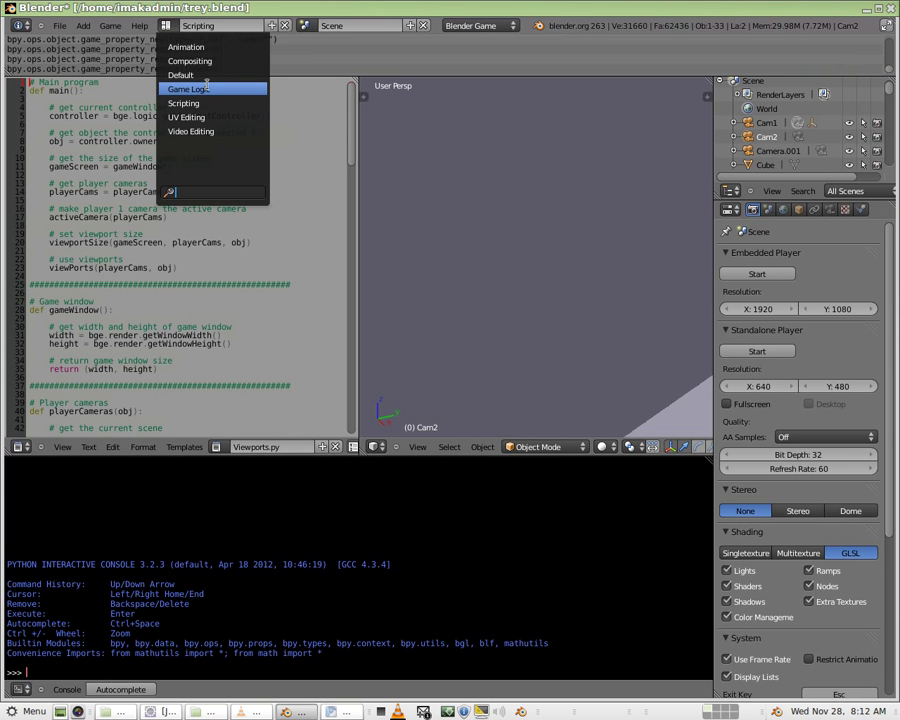
{"action": "left_click", "coordinate": [145, 70]}
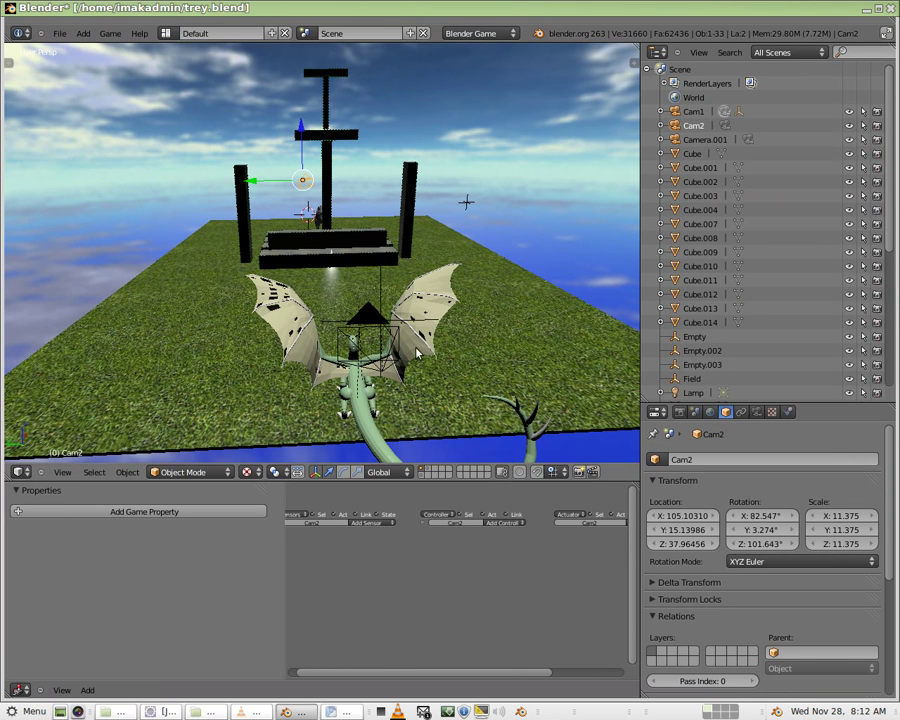
{"action": "right_click", "coordinate": [386, 366]}
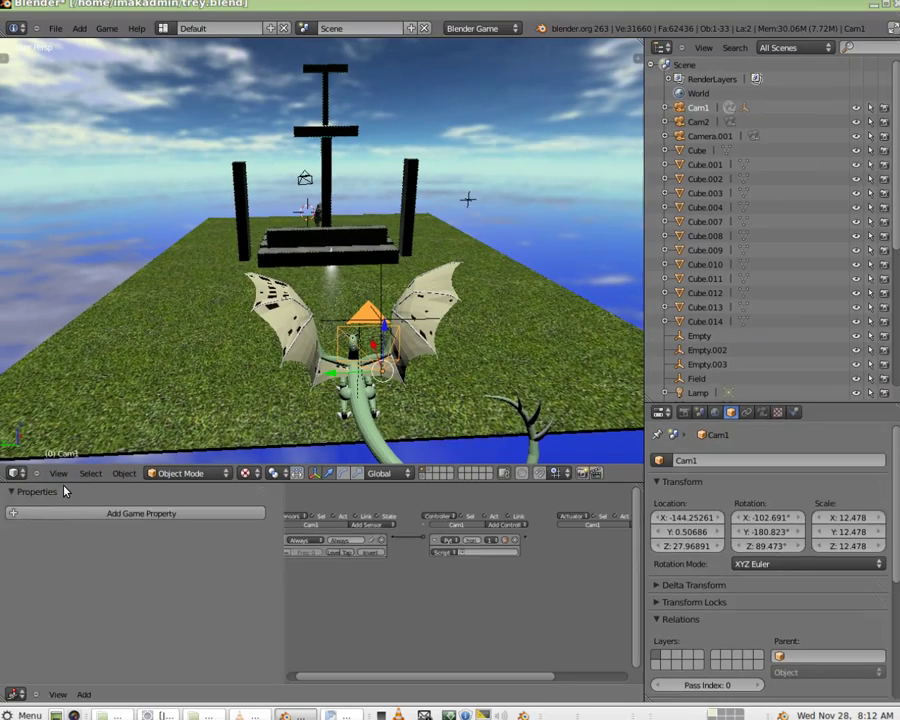
Step: Add three game properties to Cam1: prop and prop0 as String, prop1 as an unticked Boolean
{"action": "left_click", "coordinate": [76, 512]}
{"action": "left_click", "coordinate": [76, 512]}
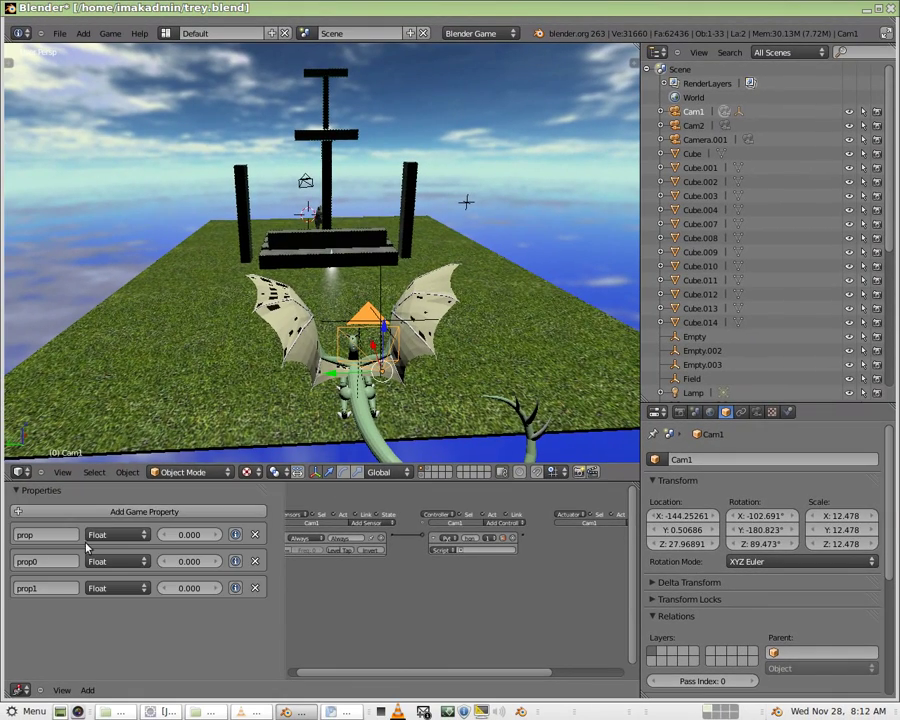
{"action": "left_click", "coordinate": [95, 535]}
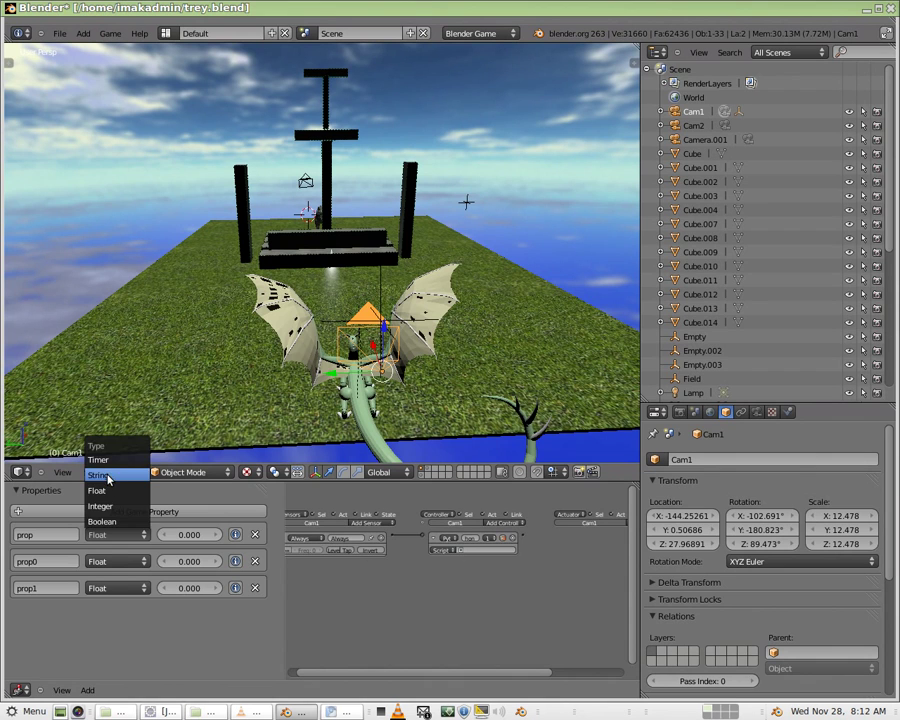
{"action": "left_click", "coordinate": [106, 476]}
{"action": "left_click", "coordinate": [112, 561]}
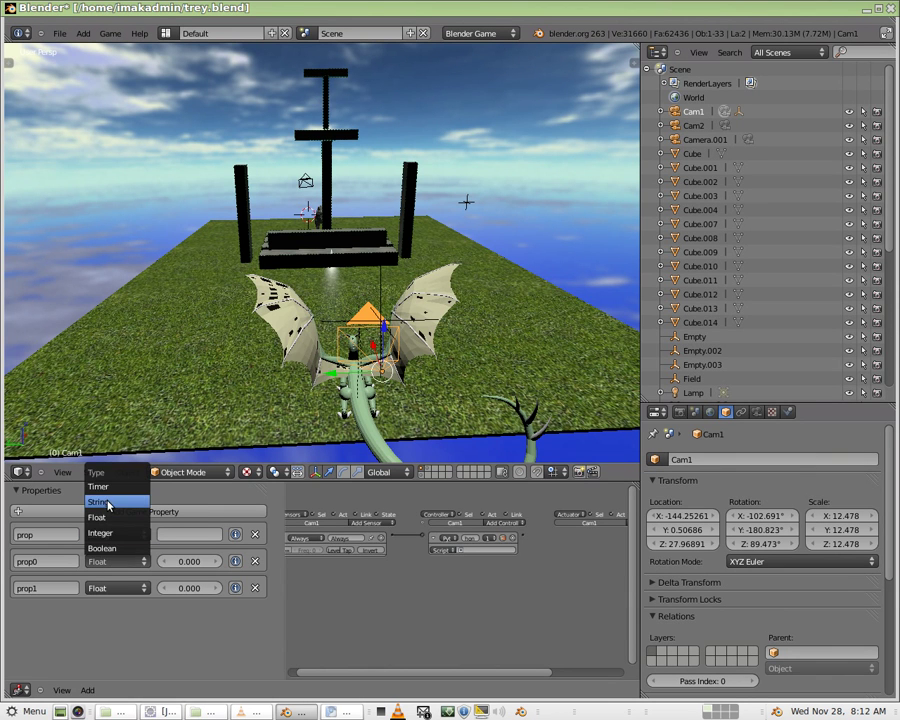
{"action": "left_click", "coordinate": [108, 505]}
{"action": "left_click", "coordinate": [116, 588]}
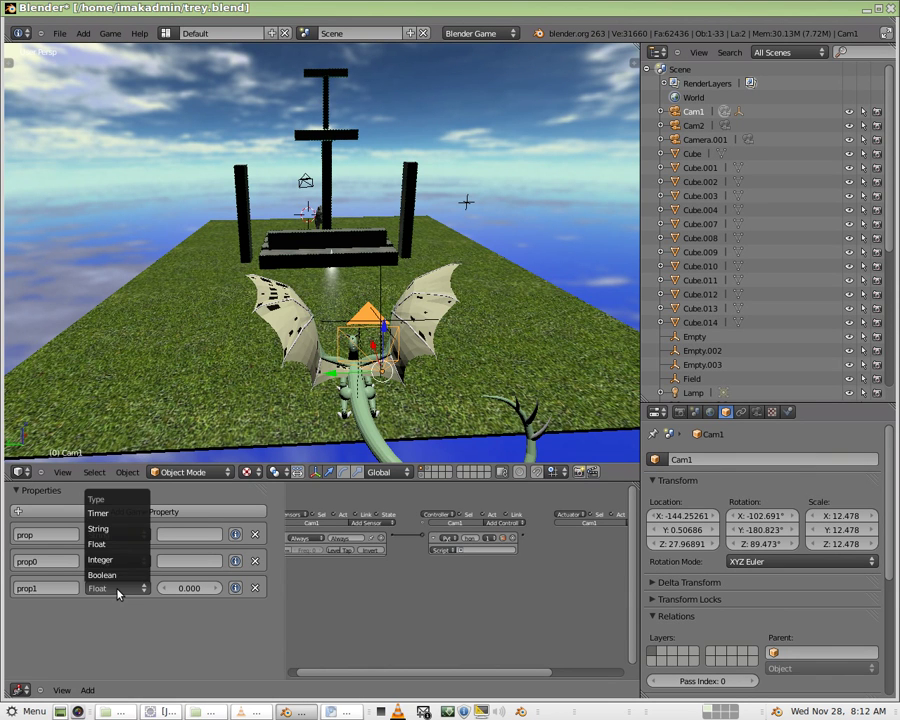
{"action": "left_click", "coordinate": [113, 578]}
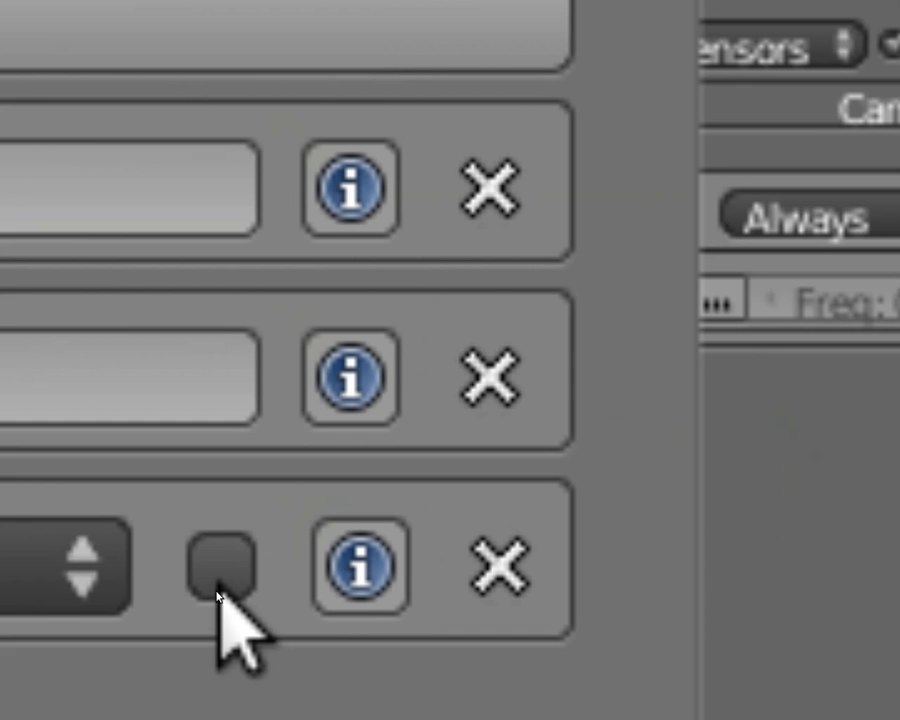
{"action": "left_click", "coordinate": [219, 588]}
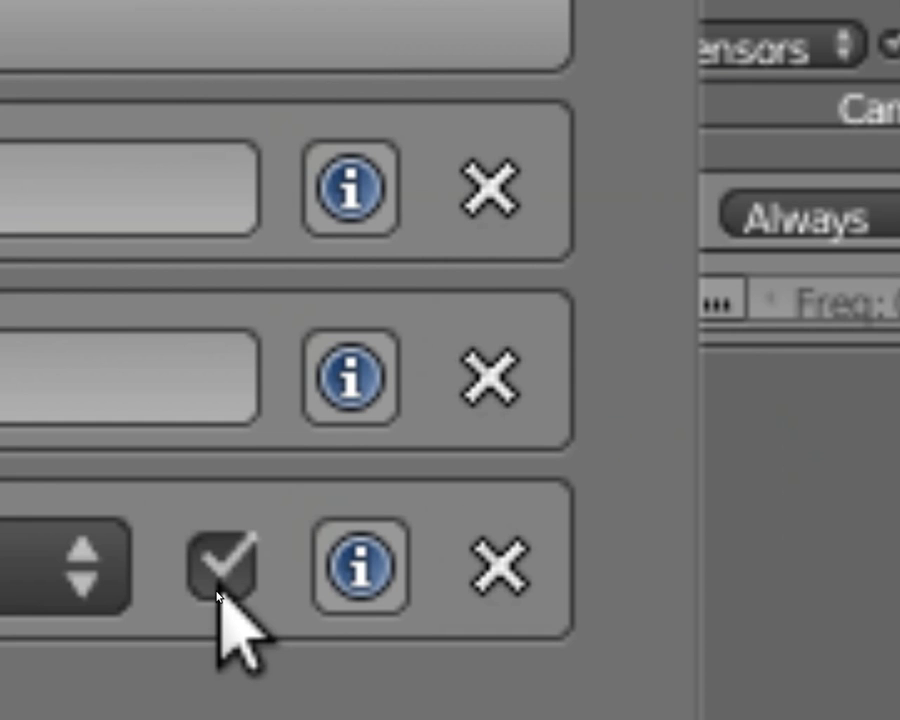
{"action": "left_click", "coordinate": [219, 588]}
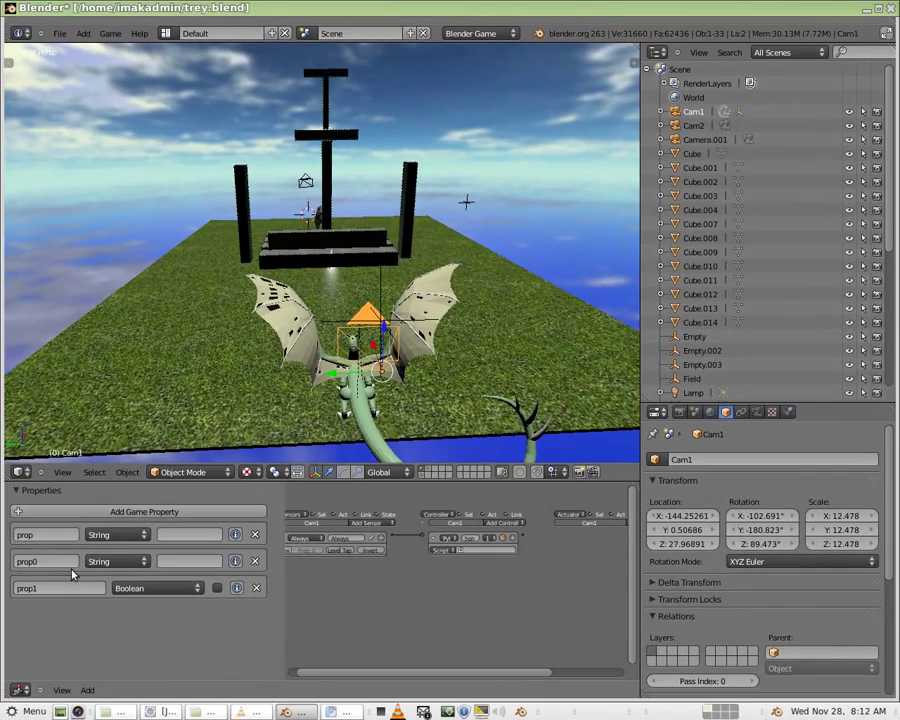
Step: Rename prop, prop0 and prop1 to Viewport_1, Viewport_2 and Vertical
{"action": "left_click", "coordinate": [40, 535]}
{"action": "type", "text": "Viewport"}
{"action": "type", "text": "_1"}
{"action": "key", "text": "Return"}
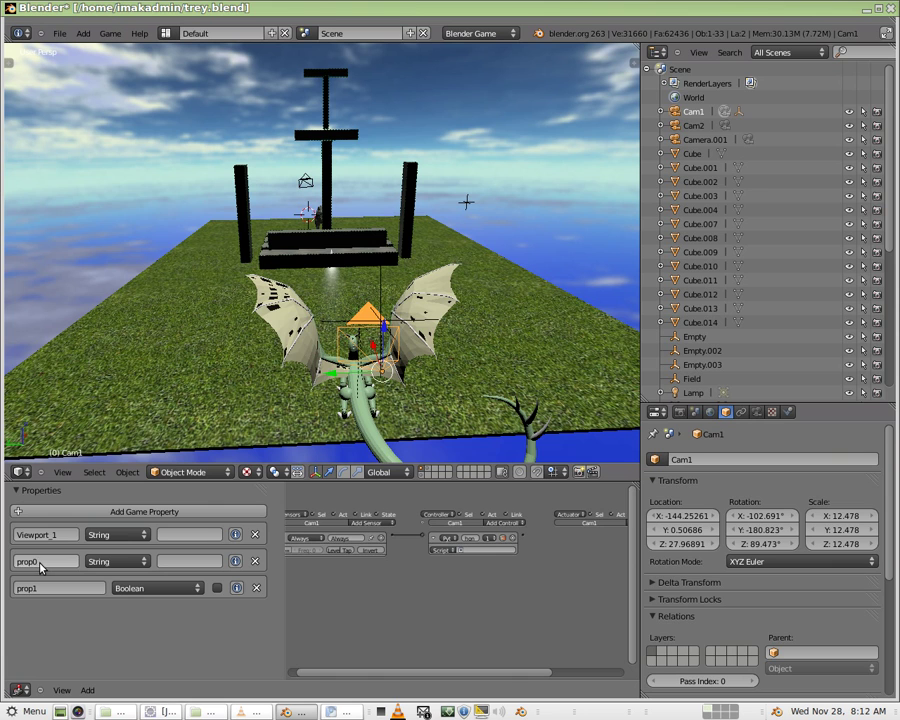
{"action": "left_click", "coordinate": [35, 563]}
{"action": "type", "text": "V"}
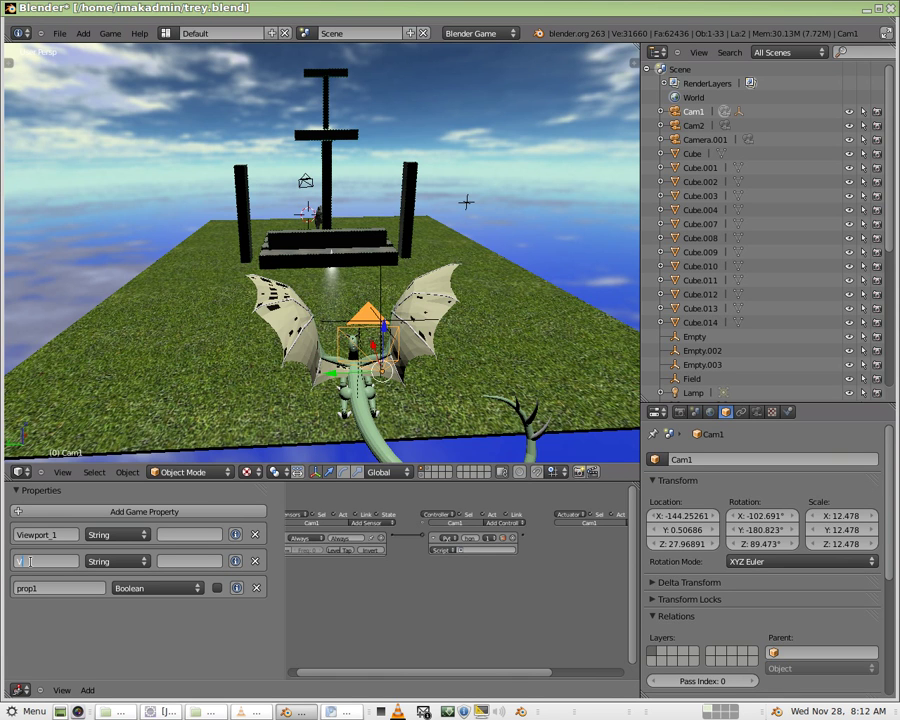
{"action": "type", "text": "iewport_2"}
{"action": "key", "text": "Return"}
{"action": "left_click", "coordinate": [32, 590]}
{"action": "type", "text": "Vertical"}
Step: Set Viewport_1's value to Cam1 and Viewport_2's value to Cam2
{"action": "left_click", "coordinate": [179, 534]}
{"action": "type", "text": "Cam1"}
{"action": "left_click", "coordinate": [188, 561]}
{"action": "type", "text": "Cam2"}
{"action": "key", "text": "Return"}
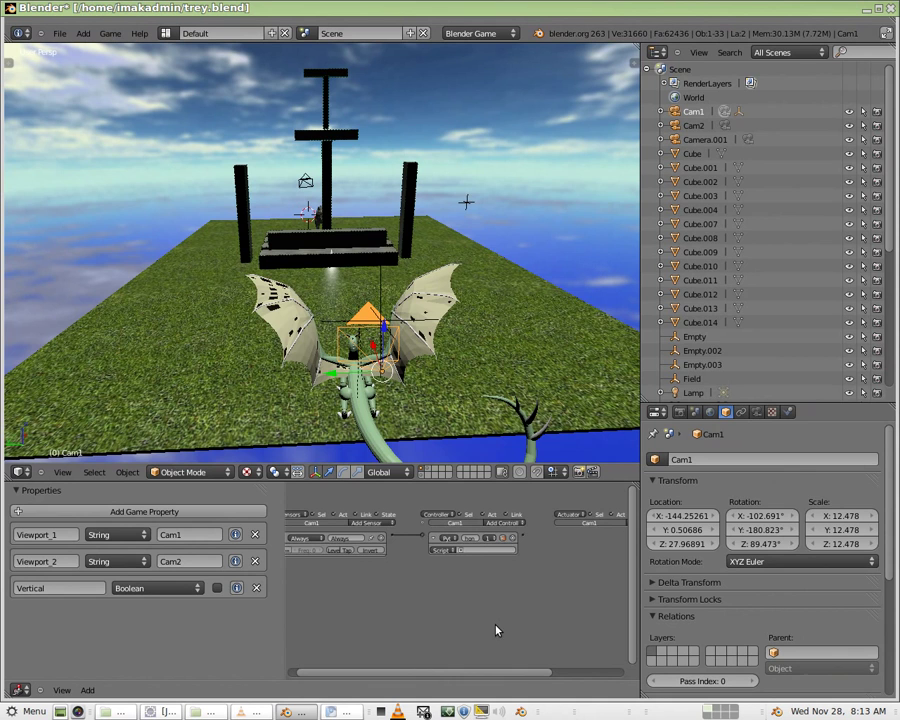
Step: Delete Cam1's old Always sensor and And controller
{"action": "left_click_drag", "start_coordinate": [432, 673], "coordinate": [413, 675]}
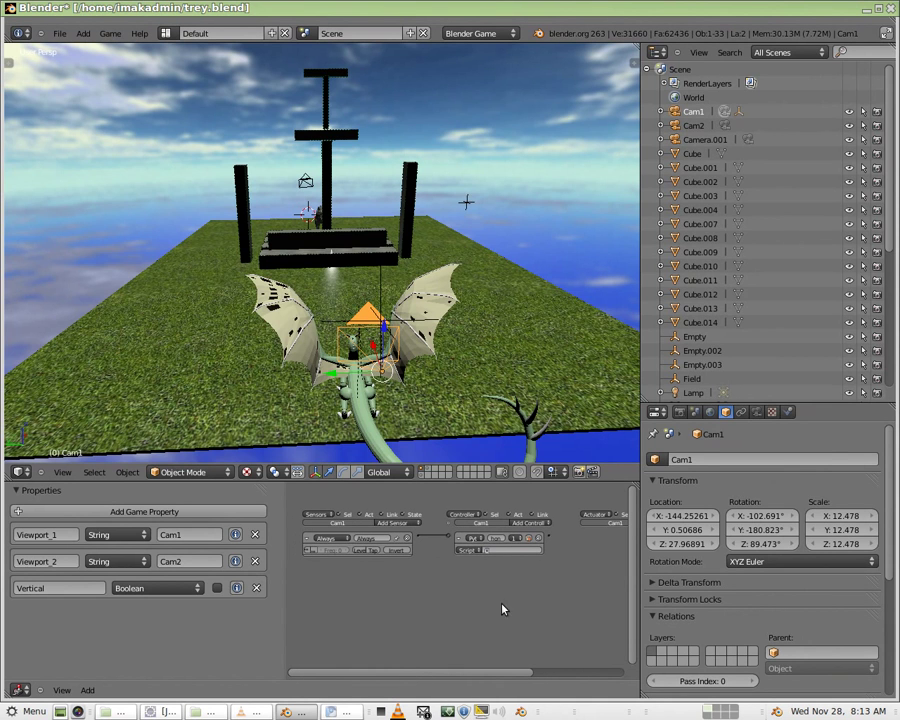
{"action": "left_click", "coordinate": [407, 539]}
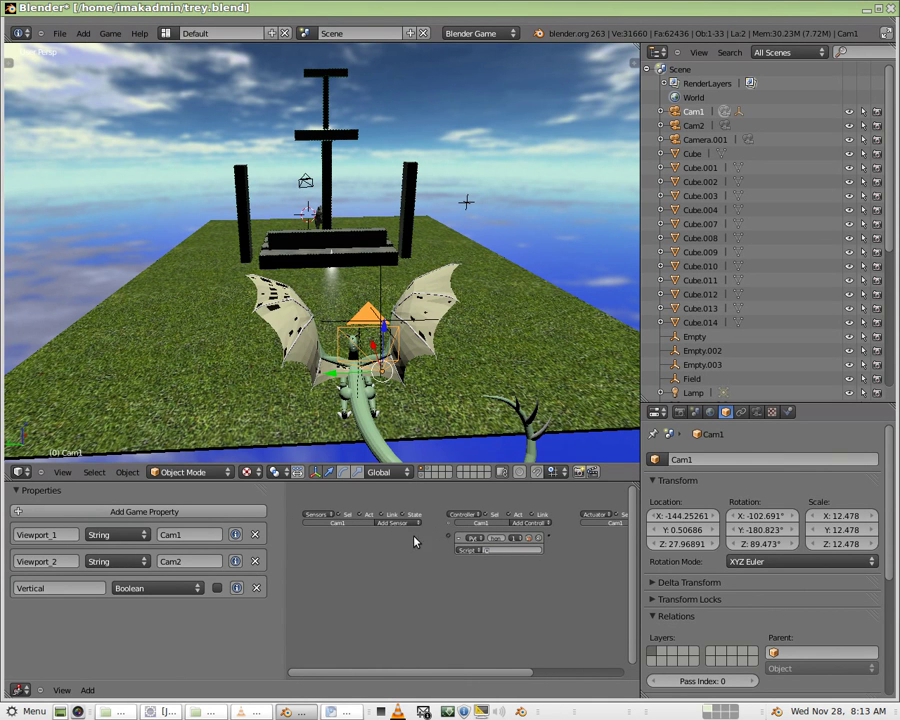
{"action": "left_click", "coordinate": [537, 538]}
{"action": "key", "text": "super"}
{"action": "key", "text": "Escape"}
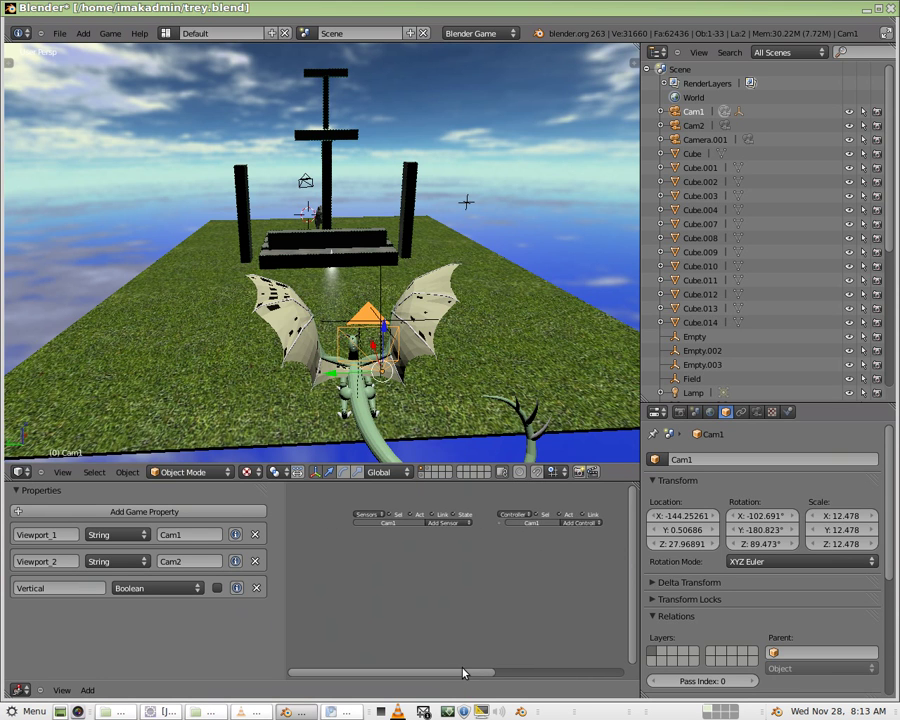
{"action": "left_click_drag", "start_coordinate": [488, 671], "coordinate": [555, 671]}
Step: Add an Always sensor linked to a Python controller running Viewports.py
{"action": "left_click", "coordinate": [354, 522]}
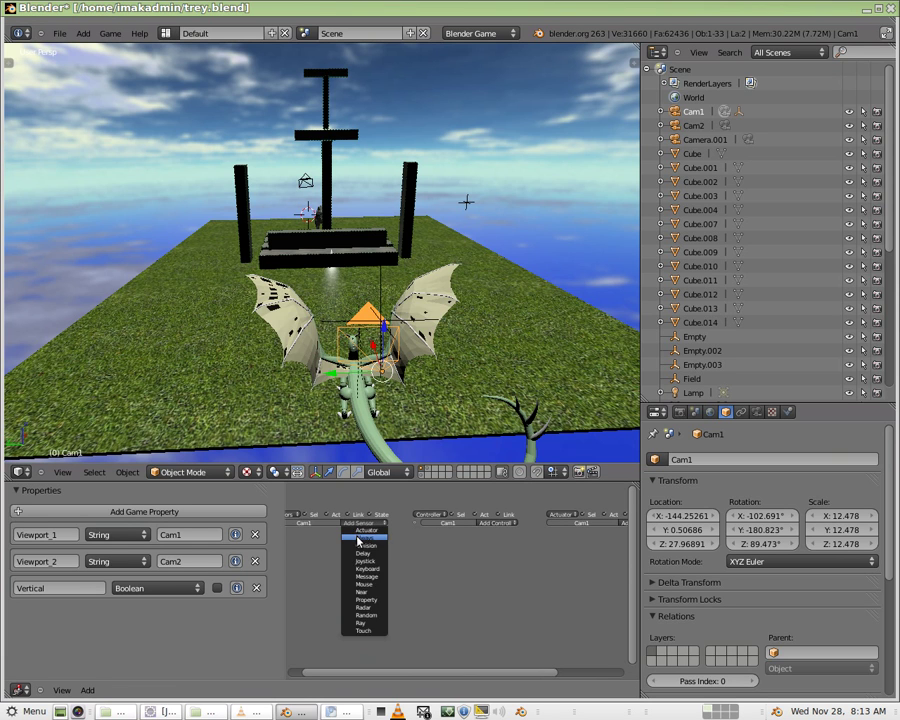
{"action": "left_click", "coordinate": [358, 538]}
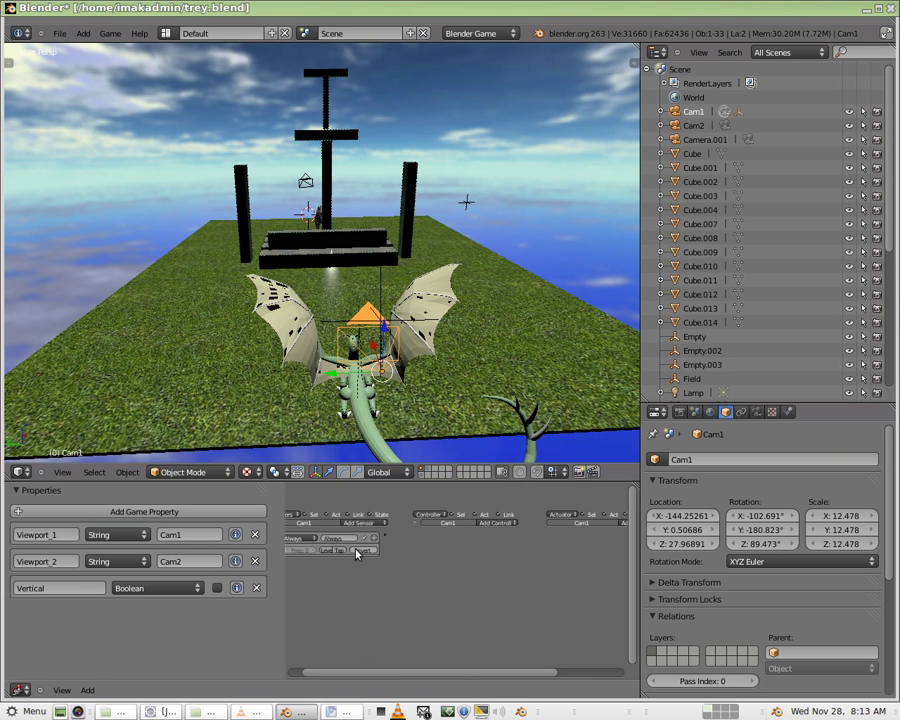
{"action": "left_click", "coordinate": [486, 524]}
{"action": "left_click", "coordinate": [500, 587]}
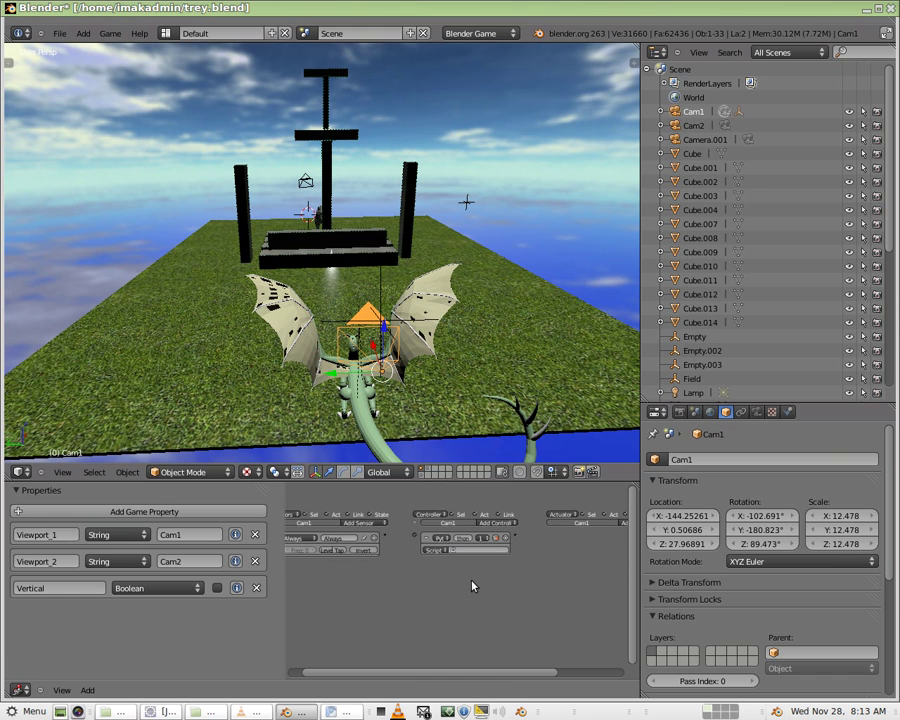
{"action": "left_click_drag", "start_coordinate": [390, 536], "coordinate": [416, 537]}
{"action": "left_click", "coordinate": [453, 551]}
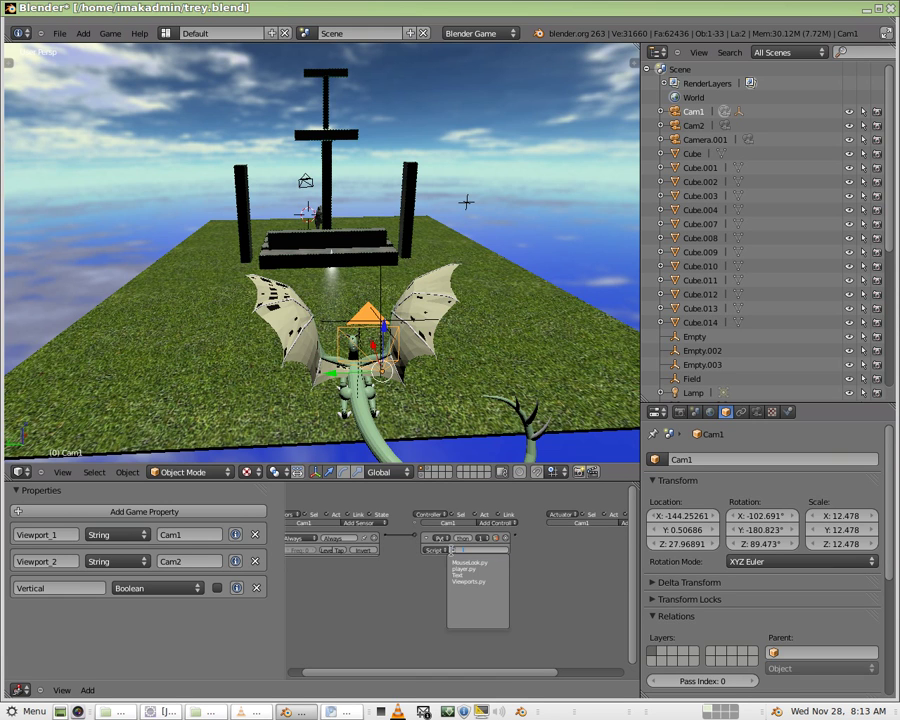
{"action": "left_click", "coordinate": [468, 581]}
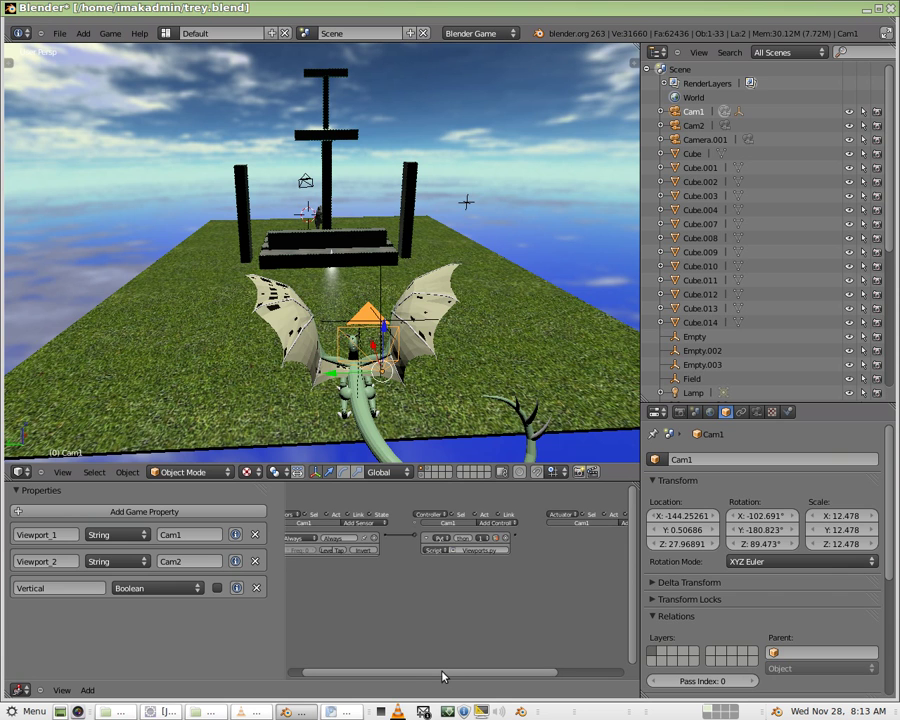
{"action": "mouse_move", "coordinate": [443, 677]}
{"action": "left_mouse_down"}
{"action": "mouse_move", "coordinate": [426, 673]}
{"action": "mouse_move", "coordinate": [424, 657]}
{"action": "mouse_move", "coordinate": [436, 657]}
{"action": "left_mouse_up"}
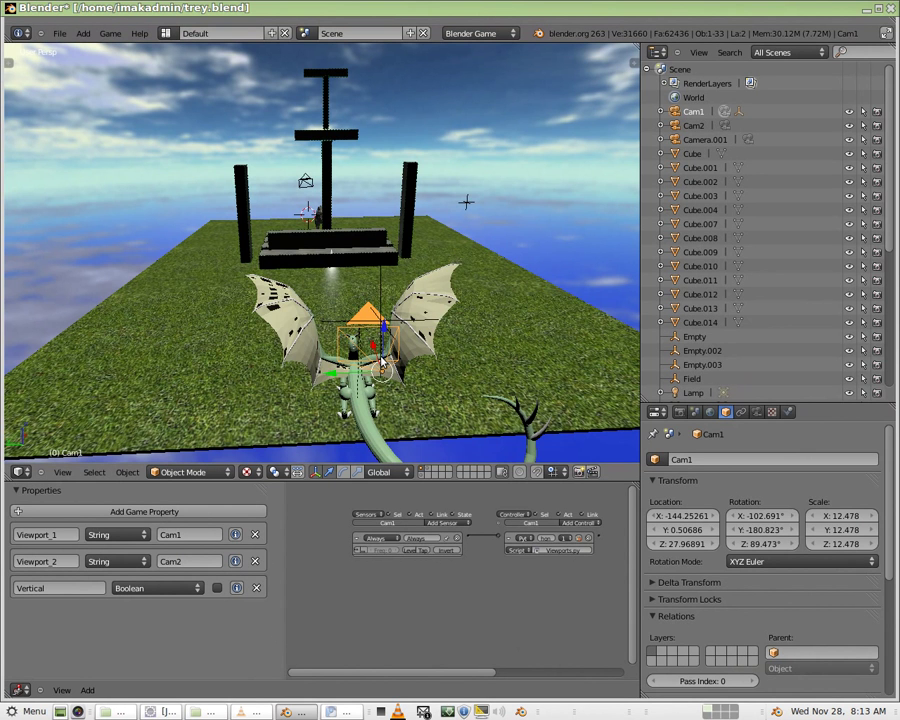
Step: Switch to camera view and run the game, showing dragon and wolf views stacked top and bottom
{"action": "key", "text": "KP_0"}
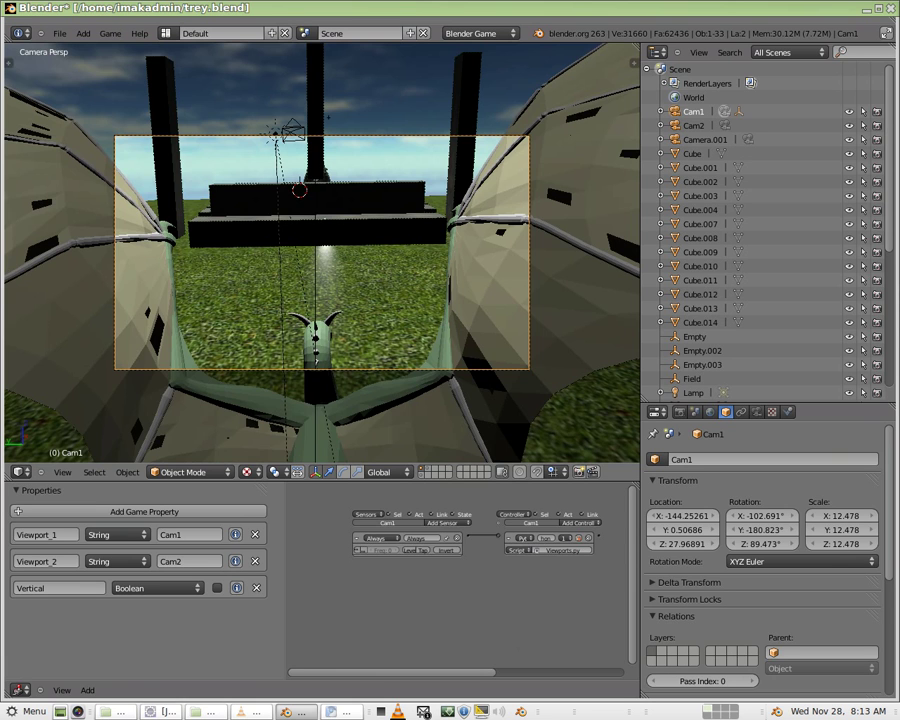
{"action": "key", "text": "p"}
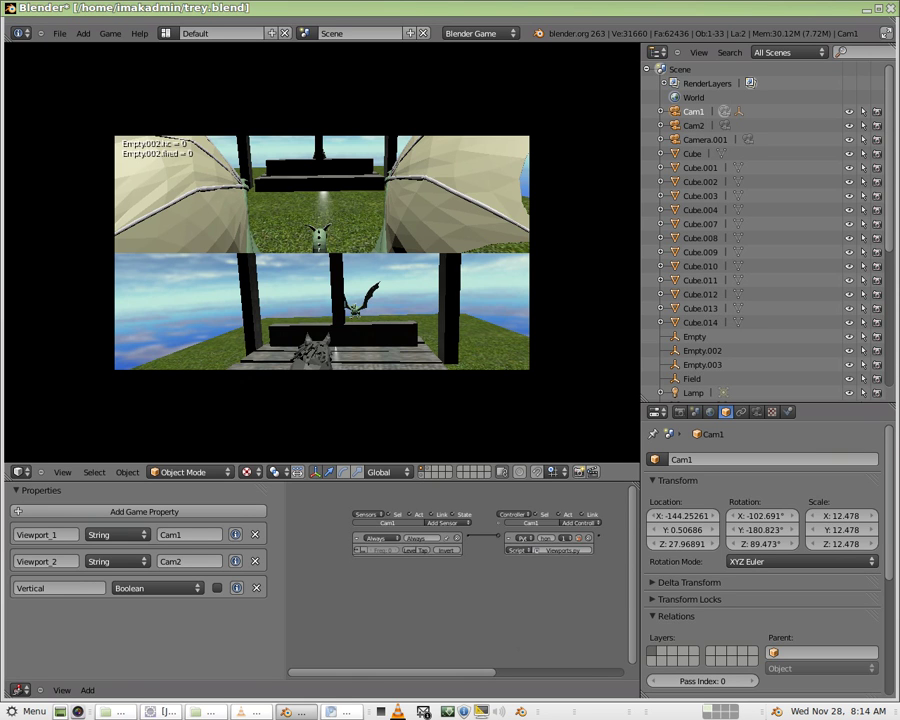
Step: Set Cam1's Vertical property to true and test-run the game to confirm side-by-side camera views
{"action": "key", "text": "Escape"}
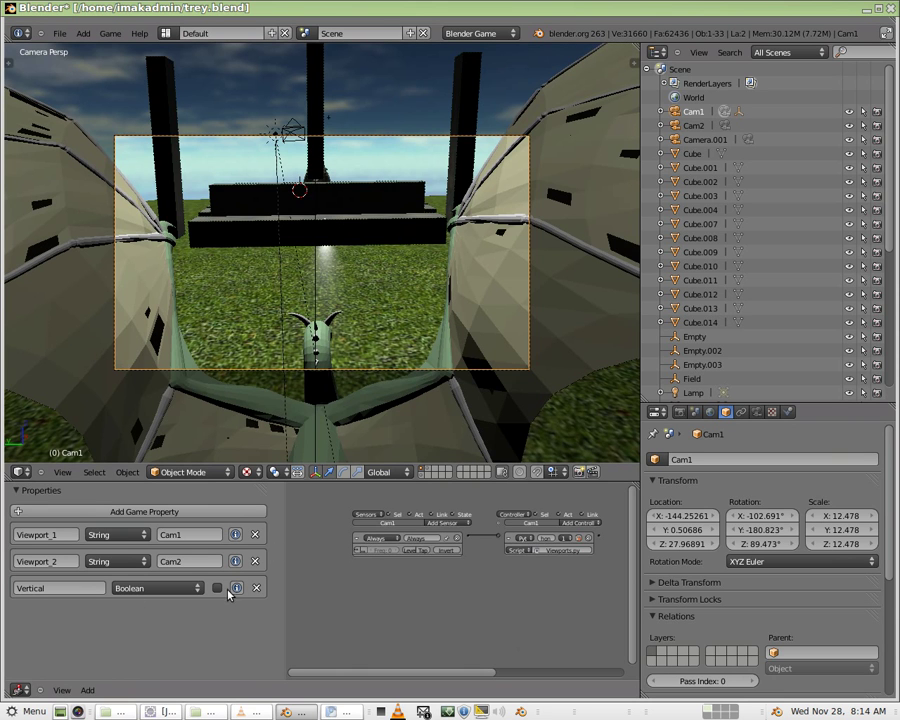
{"action": "left_click", "coordinate": [219, 589]}
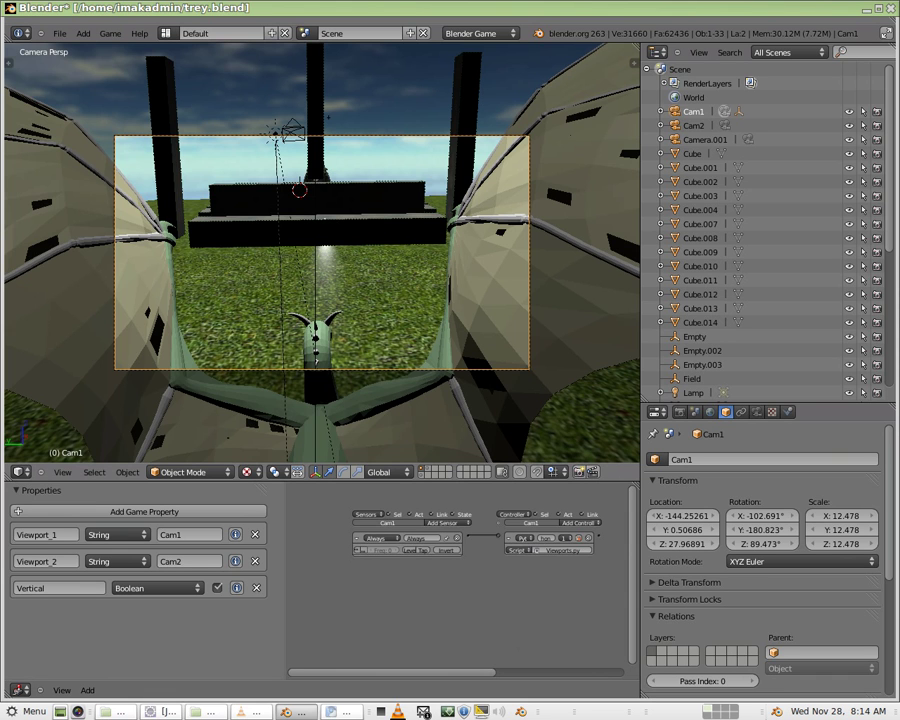
{"action": "key", "text": "p"}
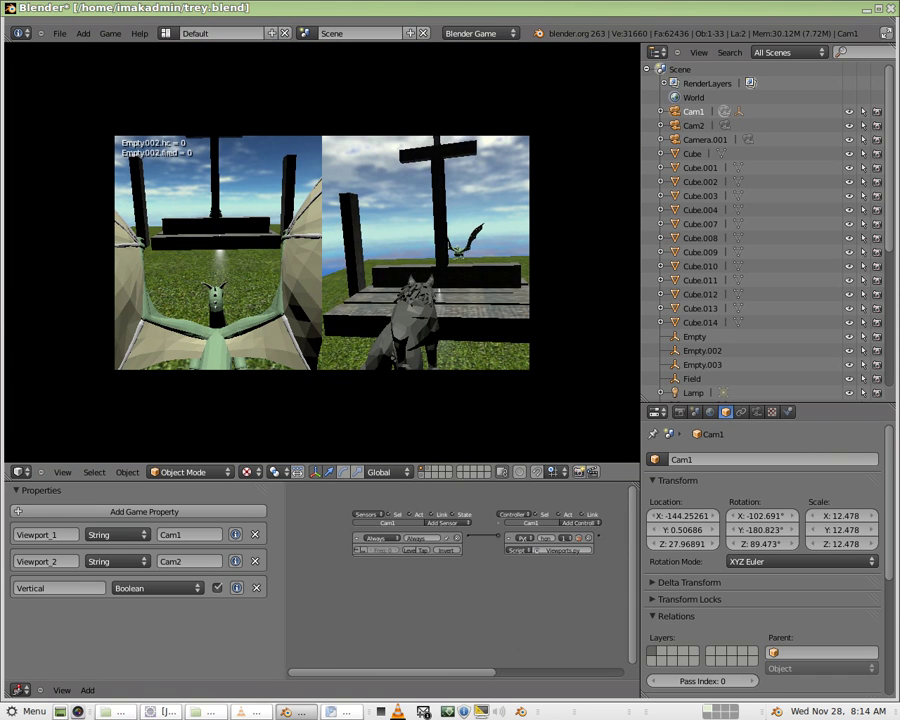
{"action": "key", "text": "Escape"}
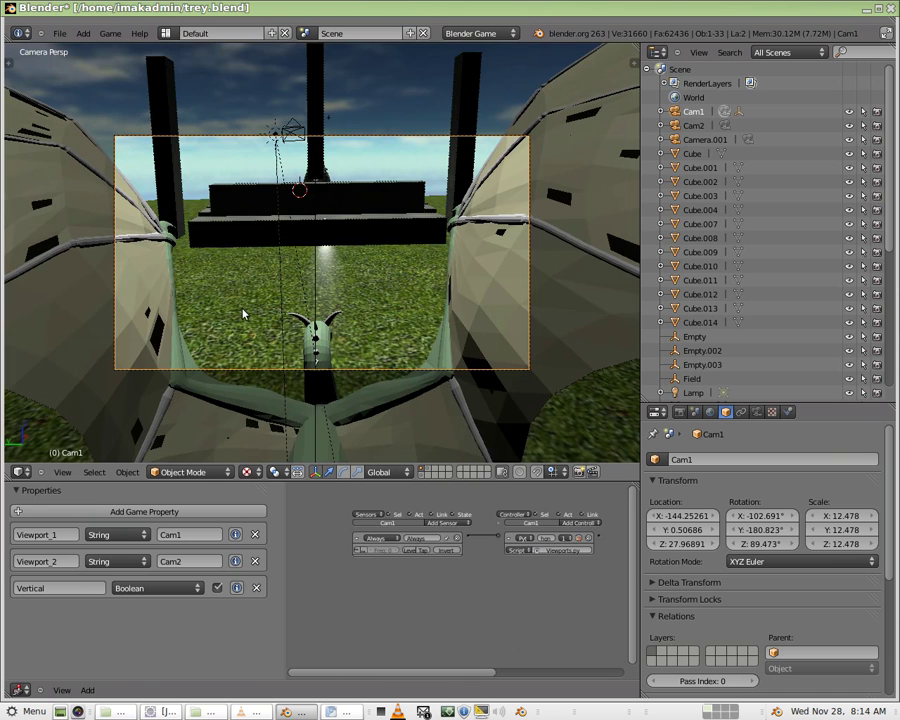